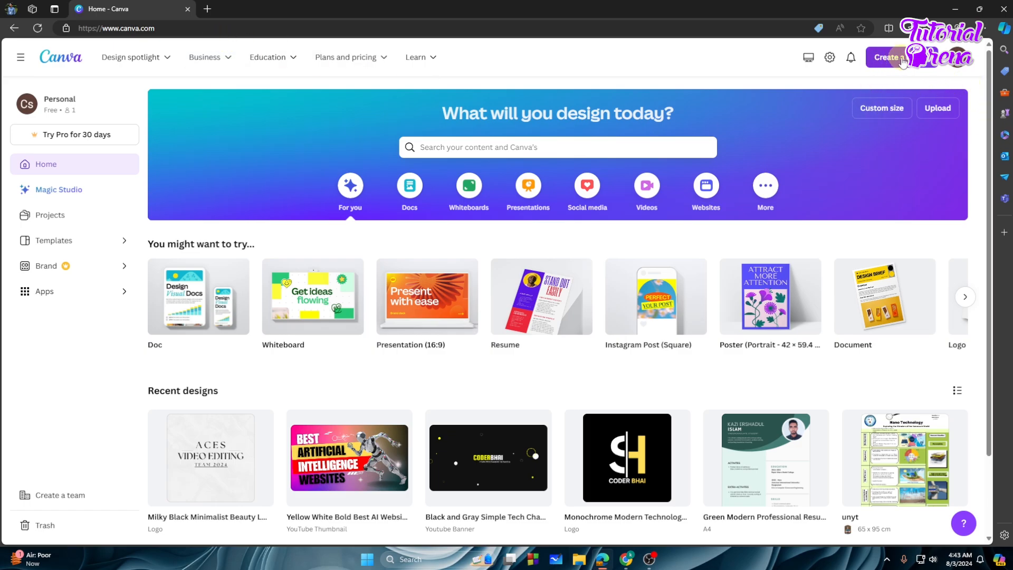
- Open the 'Create a design' menu on the Canva home page
left_click(903, 61)
- Import the 22-48333-3 PDF from the Desktop into Canva
left_click(819, 387)
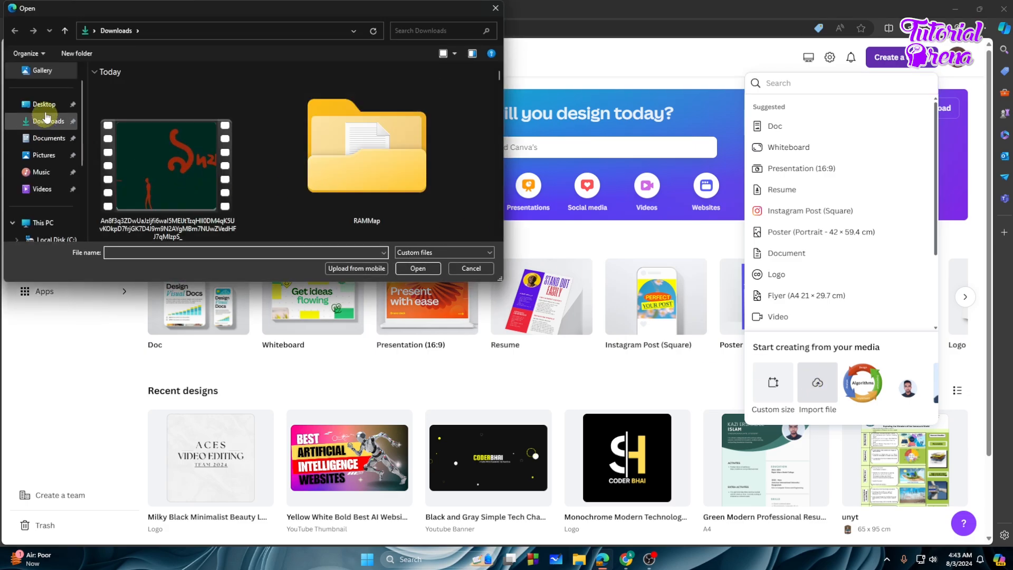
left_click(44, 104)
scroll(307, 151, "down", 1)
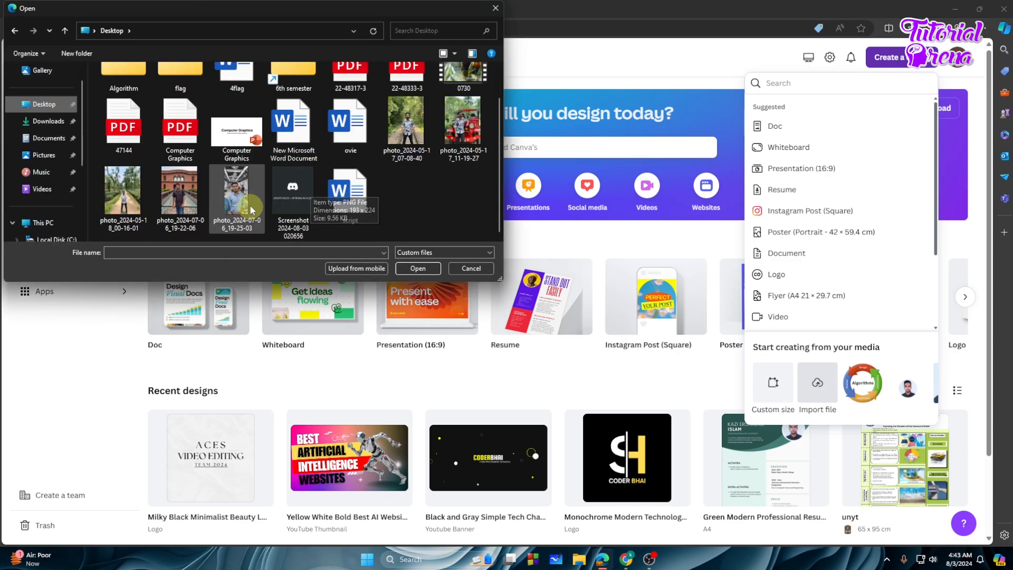
scroll(305, 154, "up", 1)
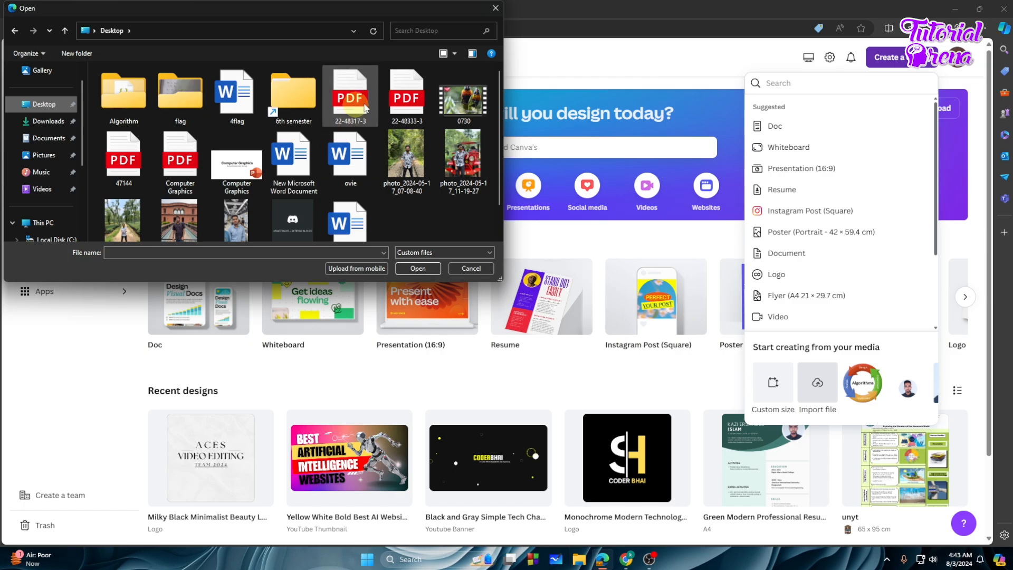
left_click(409, 101)
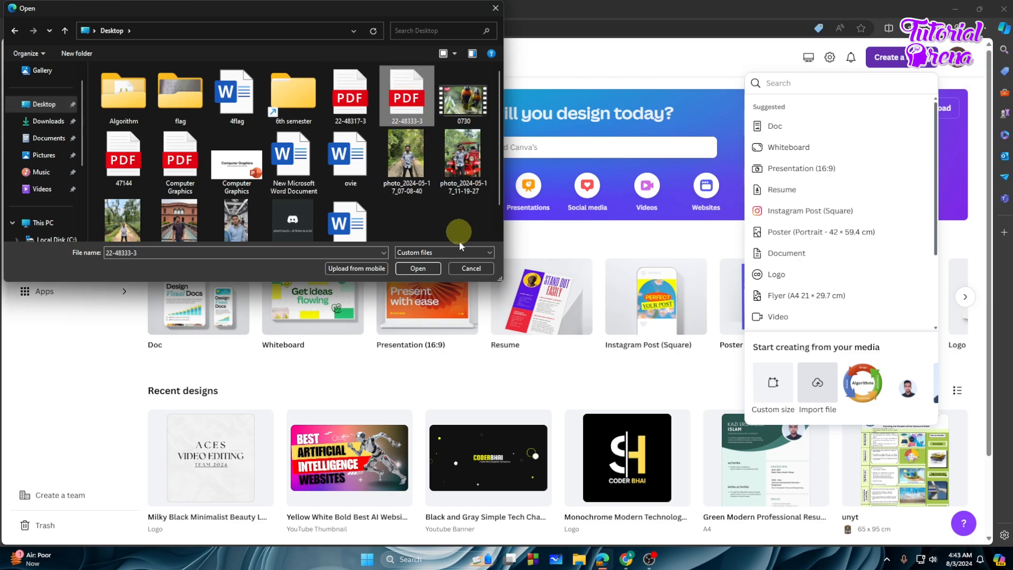
left_click(418, 269)
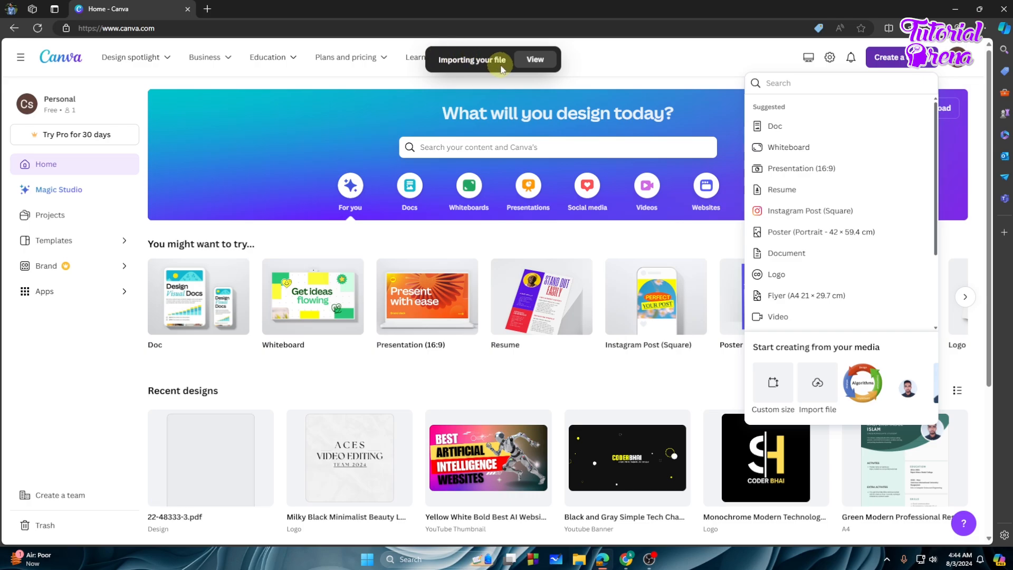
- Open the imported 22-48333-3 design from Recent designs for editing
left_click(710, 97)
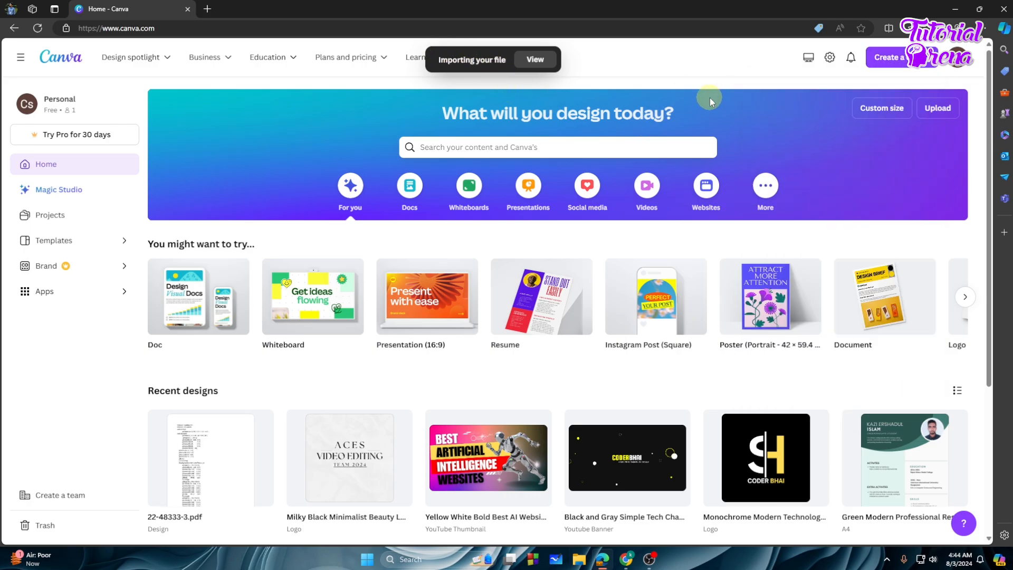
scroll(720, 120, "down", 4)
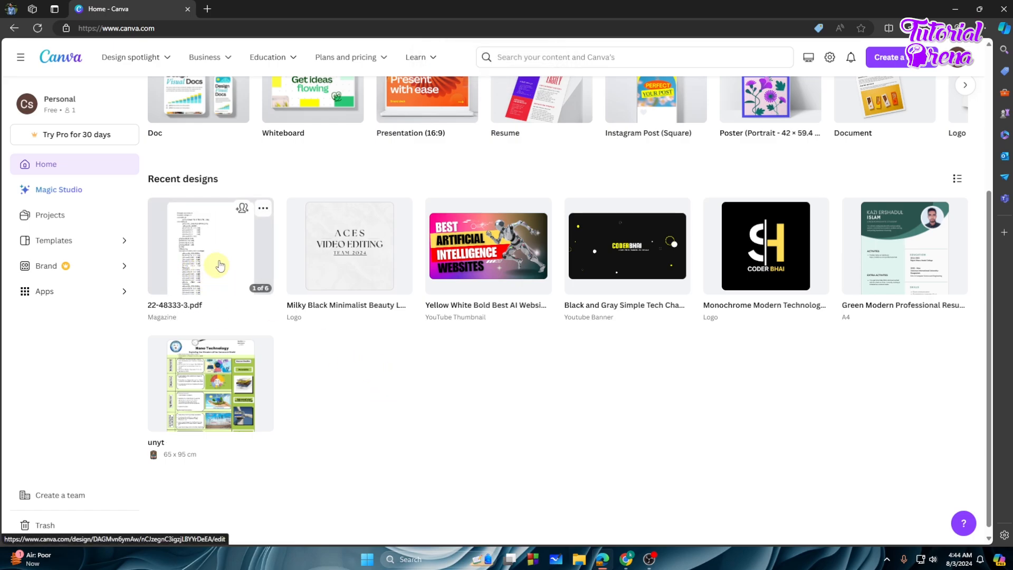
left_click(210, 262)
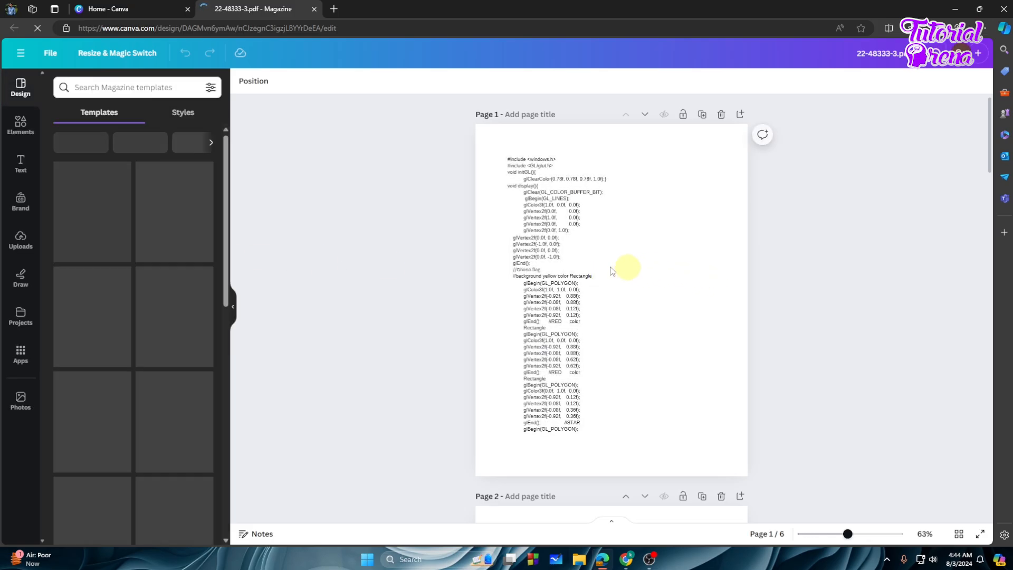
- Dismiss the File Import Feedback panel and scroll through the imported pages
scroll(686, 293, "down", 5)
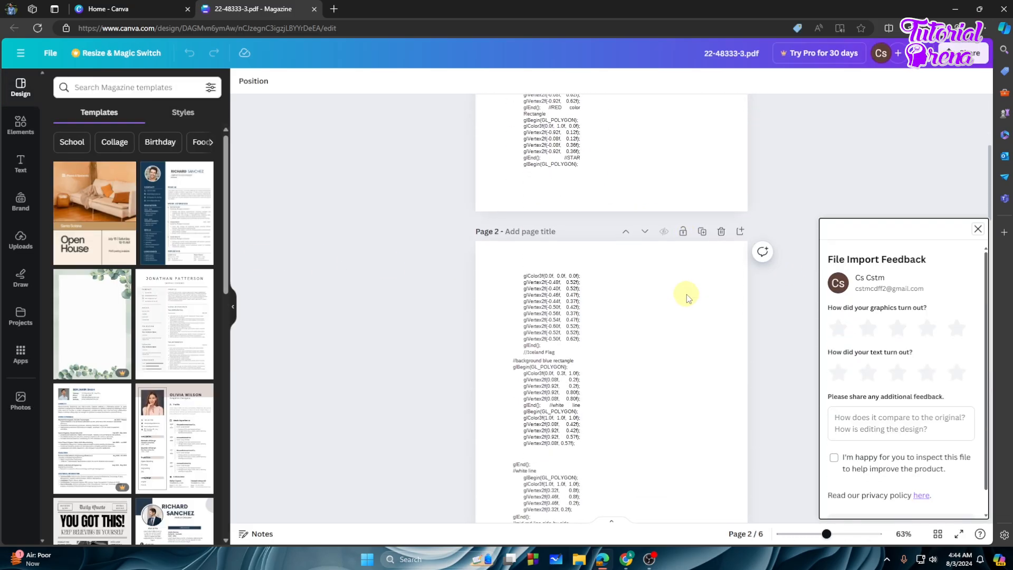
left_click(978, 229)
scroll(723, 256, "down", 5)
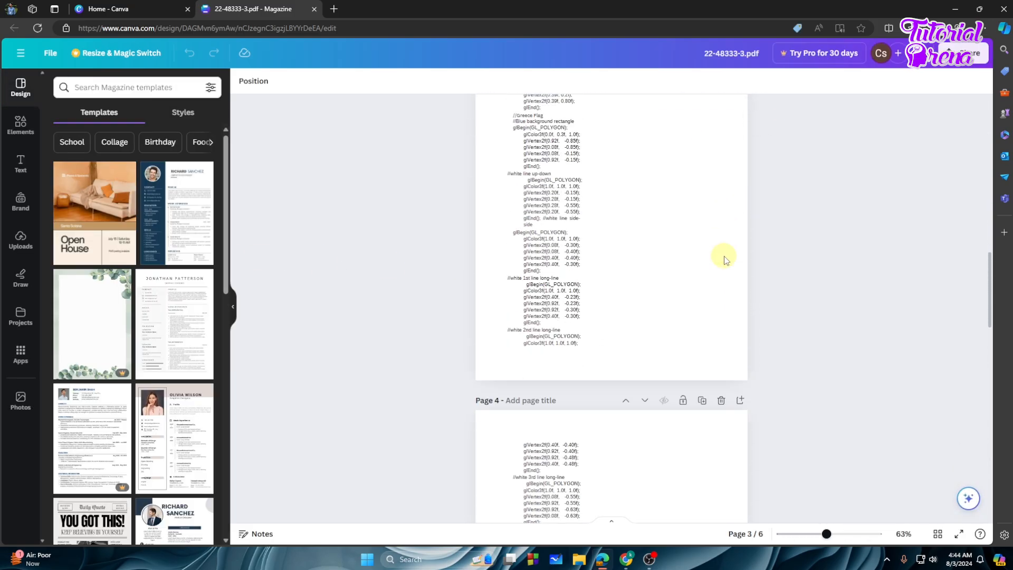
scroll(724, 257, "down", 3)
scroll(658, 312, "up", 7)
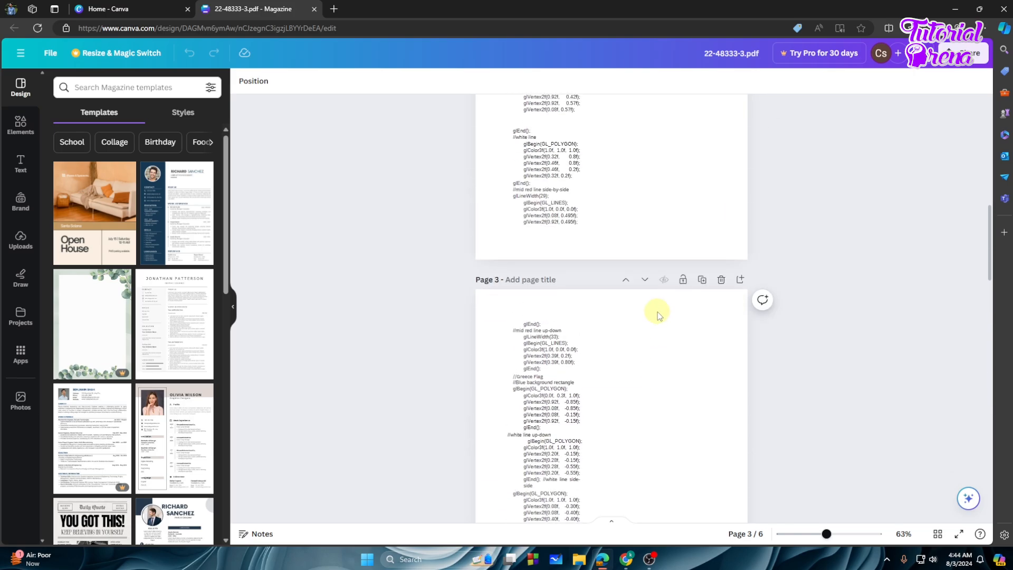
scroll(657, 312, "up", 10)
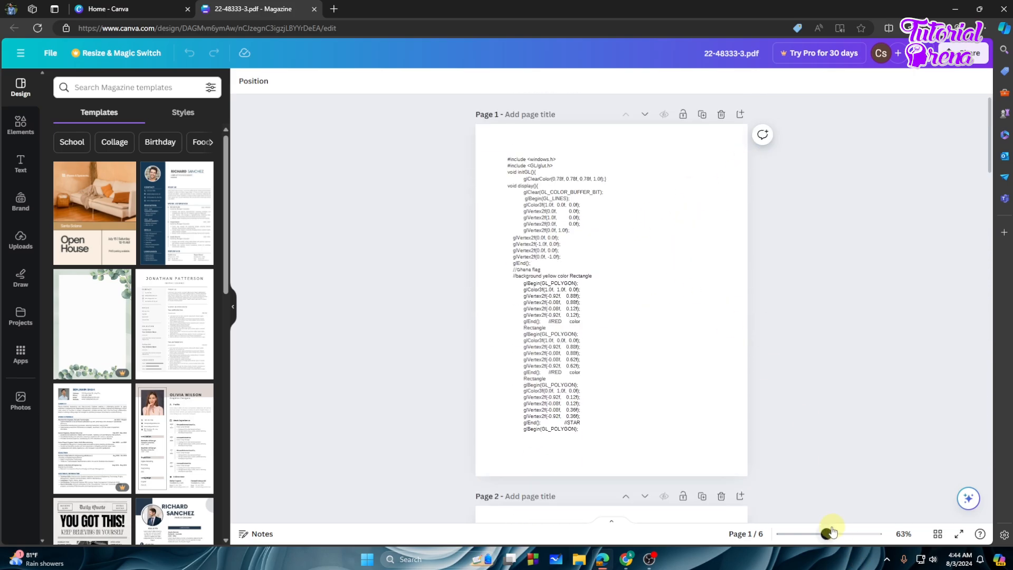
- Zoom the page view to 110% and select page 1's #include text box
left_click_drag(830, 532, 840, 533)
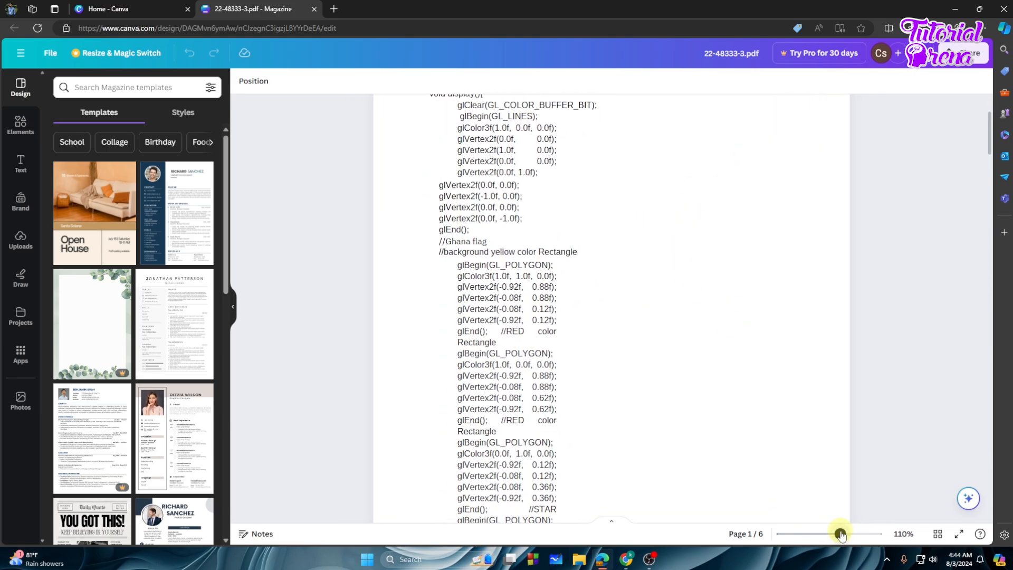
scroll(730, 373, "up", 3)
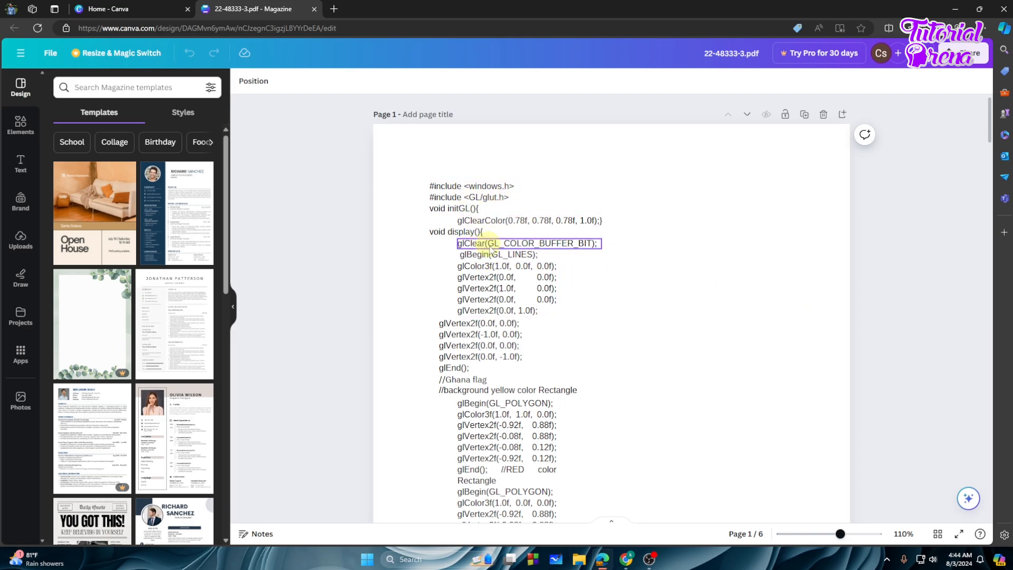
left_click(471, 205)
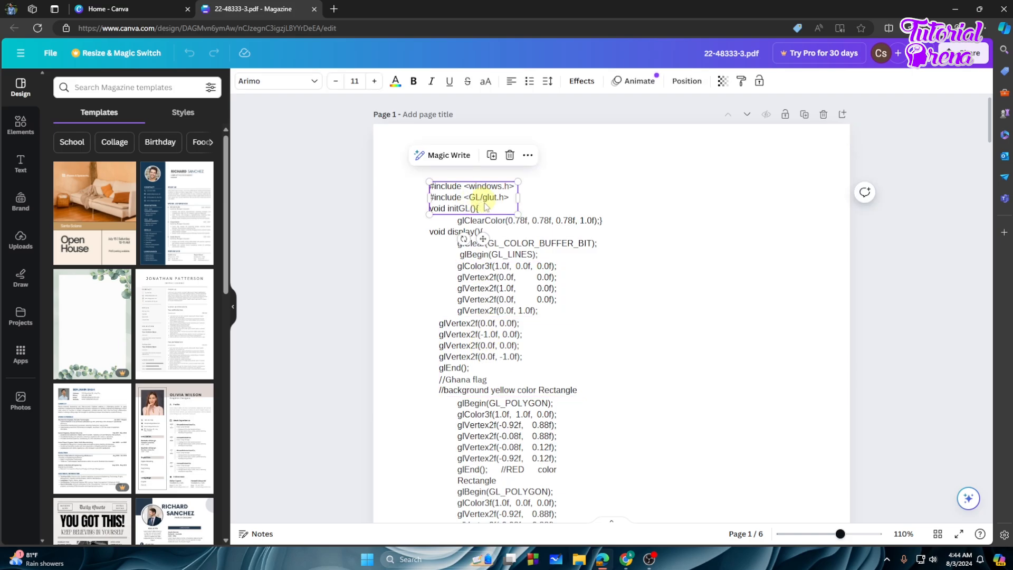
- Edit the first line from #include <windows.h> to #include <stdio>
double_click(486, 207)
left_click(491, 208)
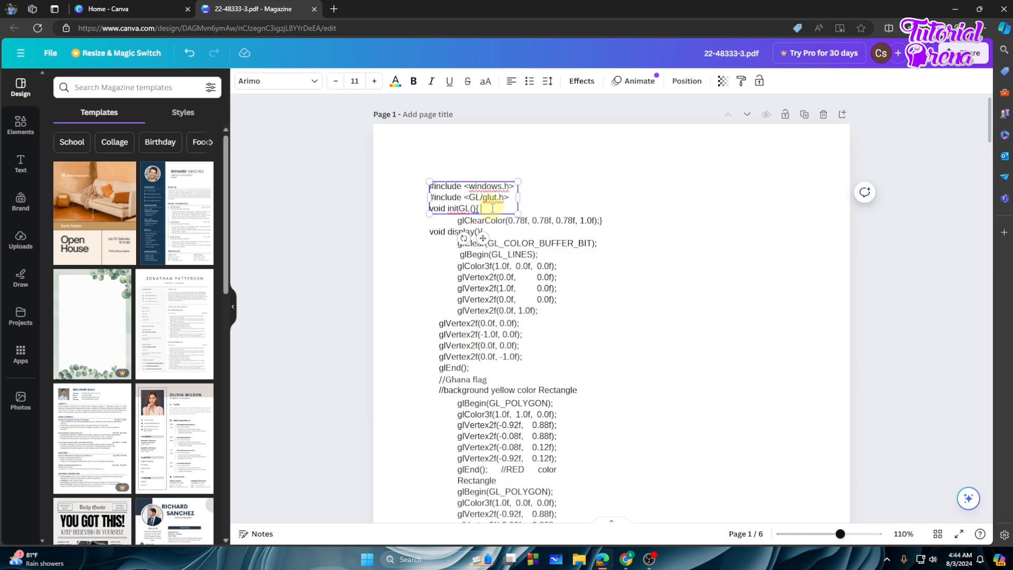
left_click_drag(463, 208, 429, 186)
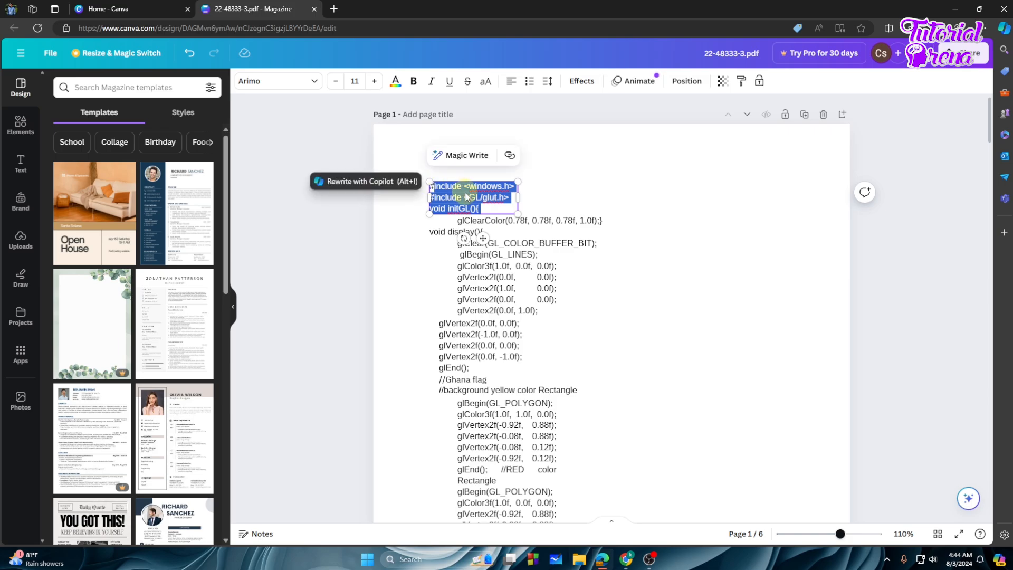
left_click(492, 209)
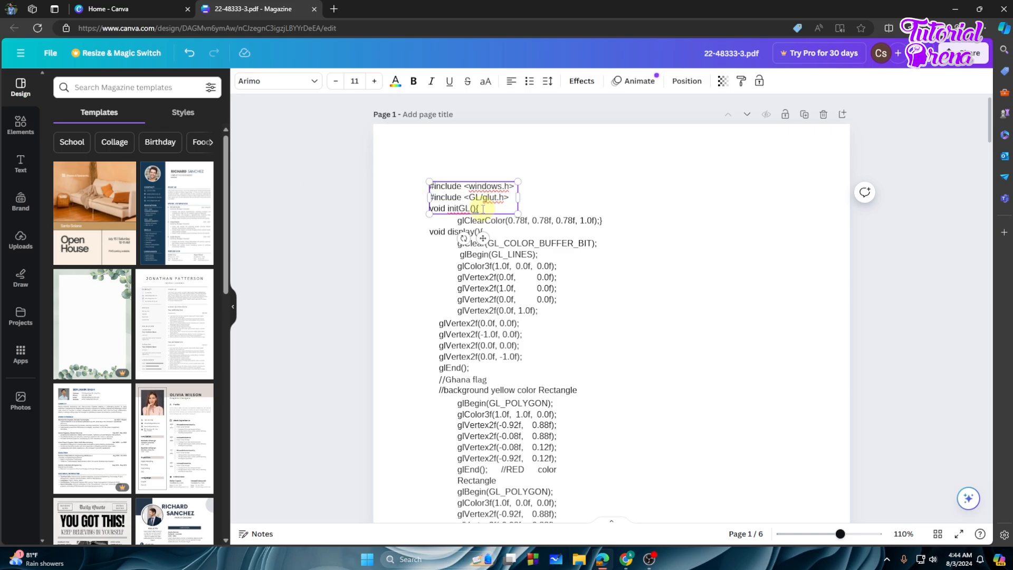
left_click(492, 186)
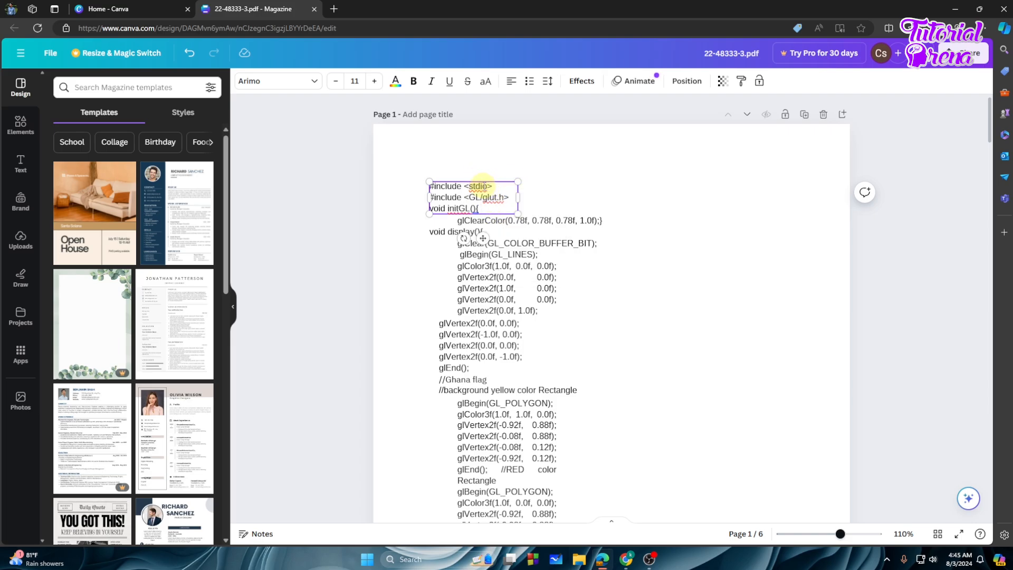
- Delete the glColor3f/glVertex2f and glVertex2f/glEnd code blocks from page 1
left_click(500, 277)
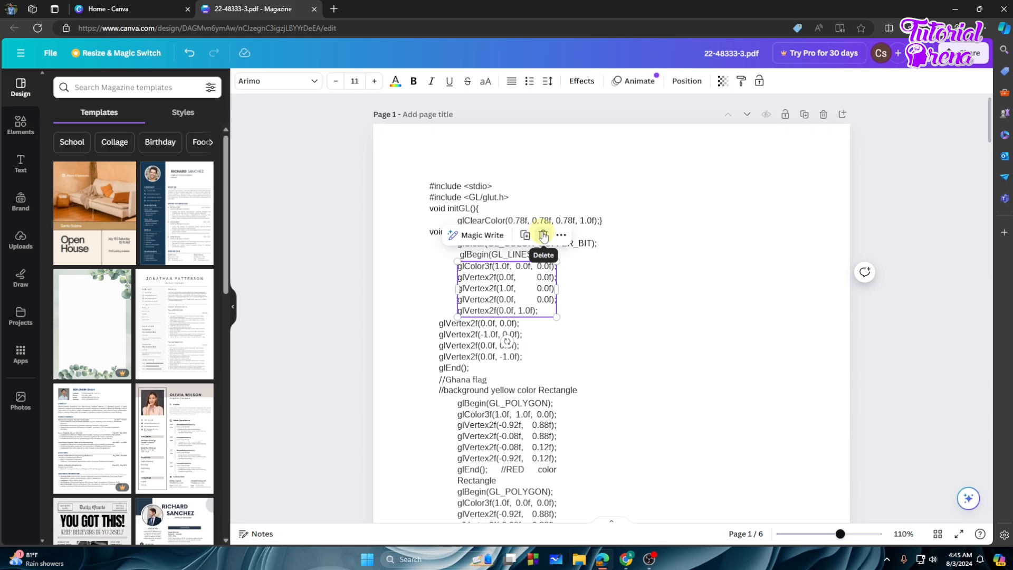
left_click(543, 236)
left_click(508, 327)
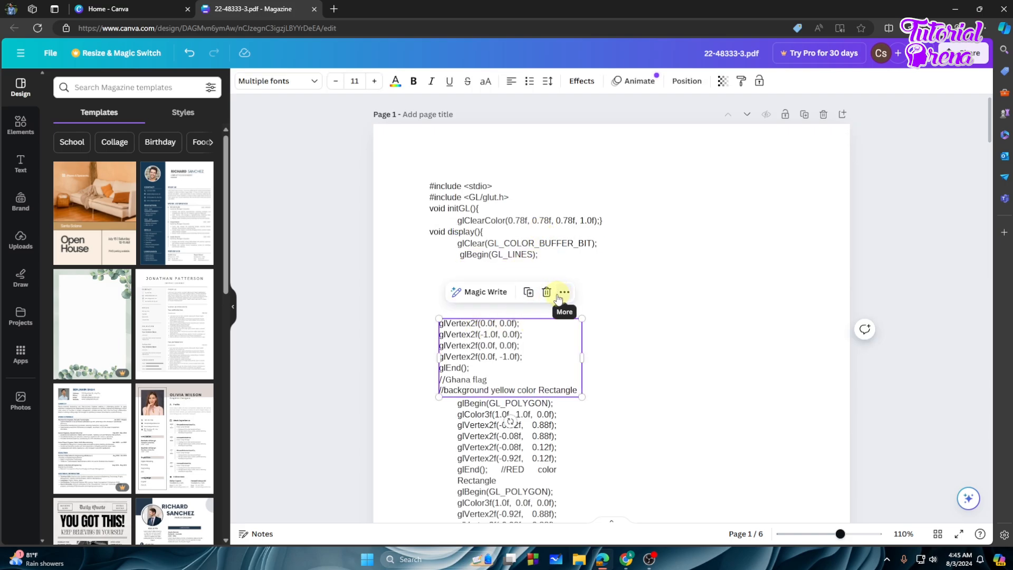
left_click(546, 292)
scroll(533, 325, "down", 3)
left_click(477, 295)
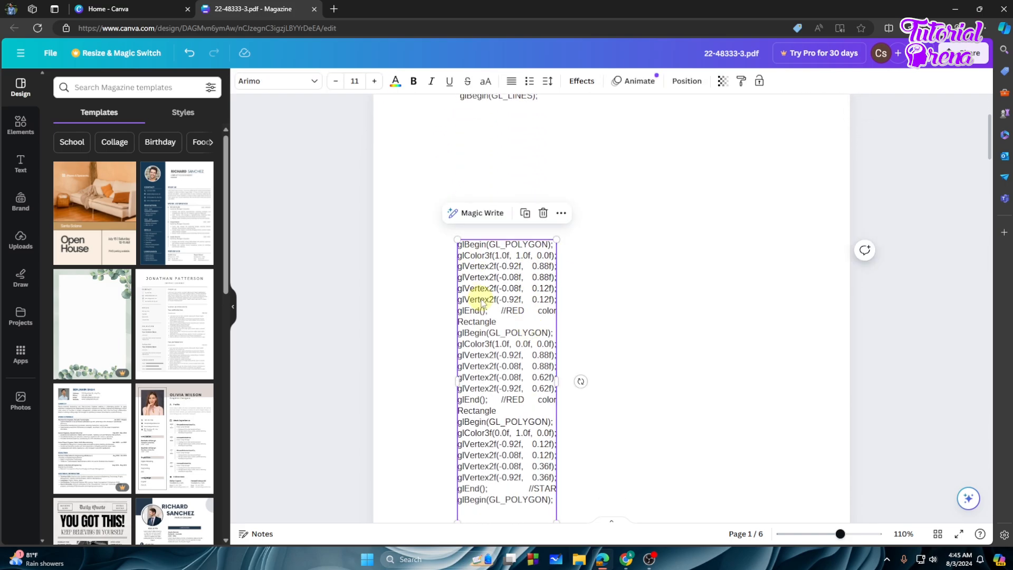
- Delete the glBegin(GL_POLYGON) code block and the flag-output screenshot on page 6
left_click(543, 212)
scroll(611, 328, "down", 20)
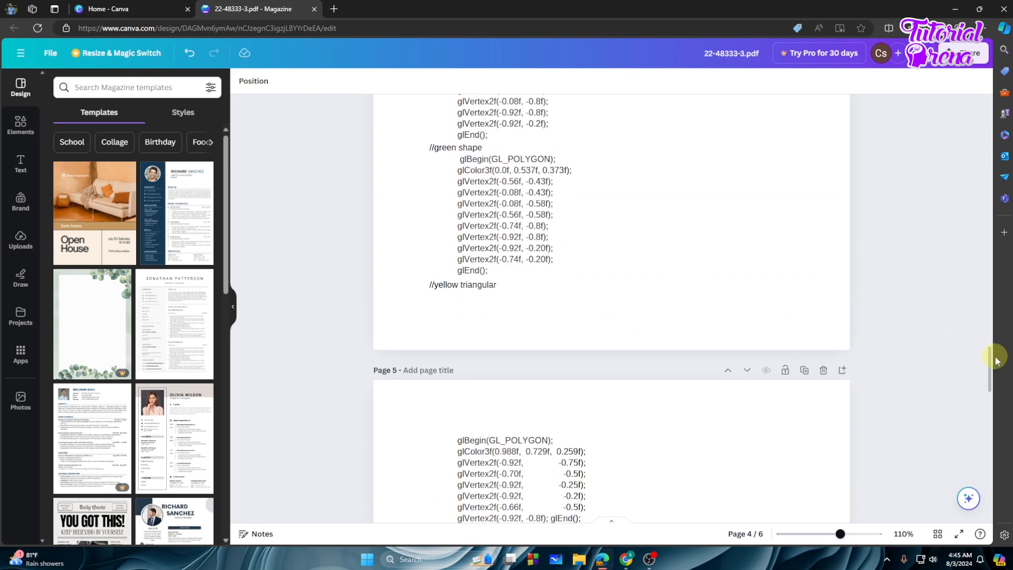
left_click_drag(988, 359, 978, 464)
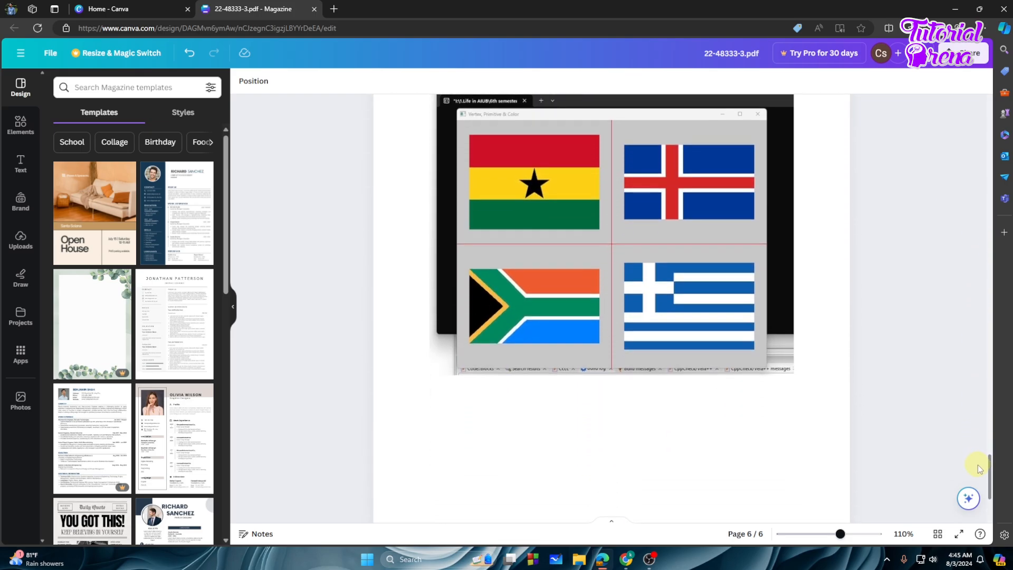
left_click(592, 274)
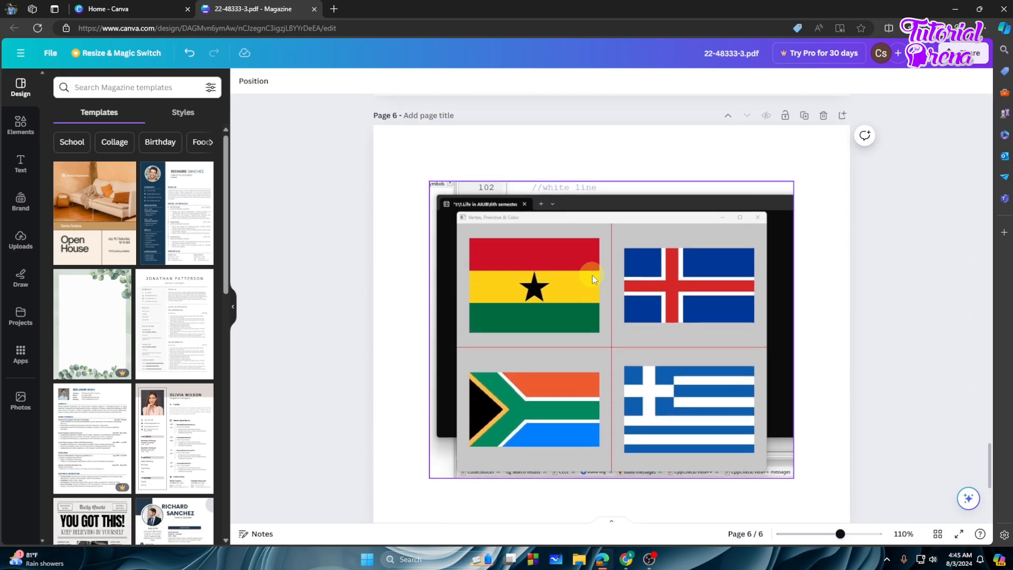
left_click(528, 248)
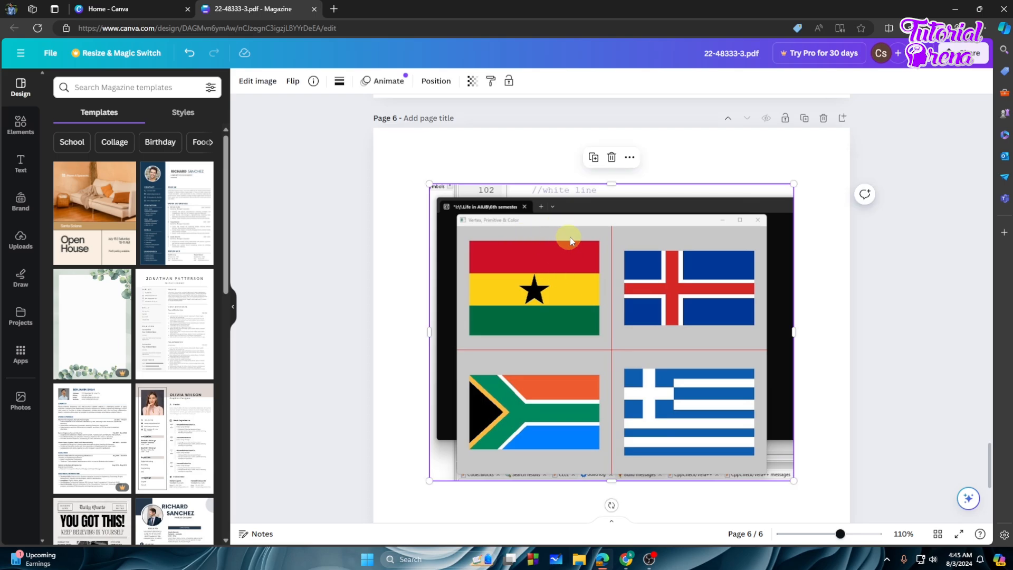
left_click(612, 157)
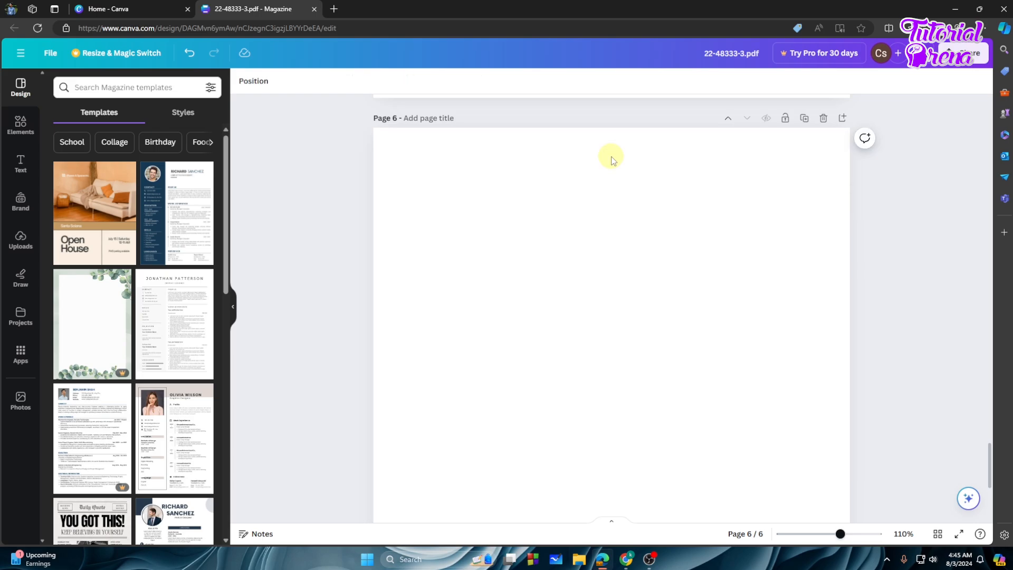
scroll(620, 233, "up", 3)
- Remove the blank page 6, leaving a five-page design ending with main()
scroll(630, 259, "up", 3)
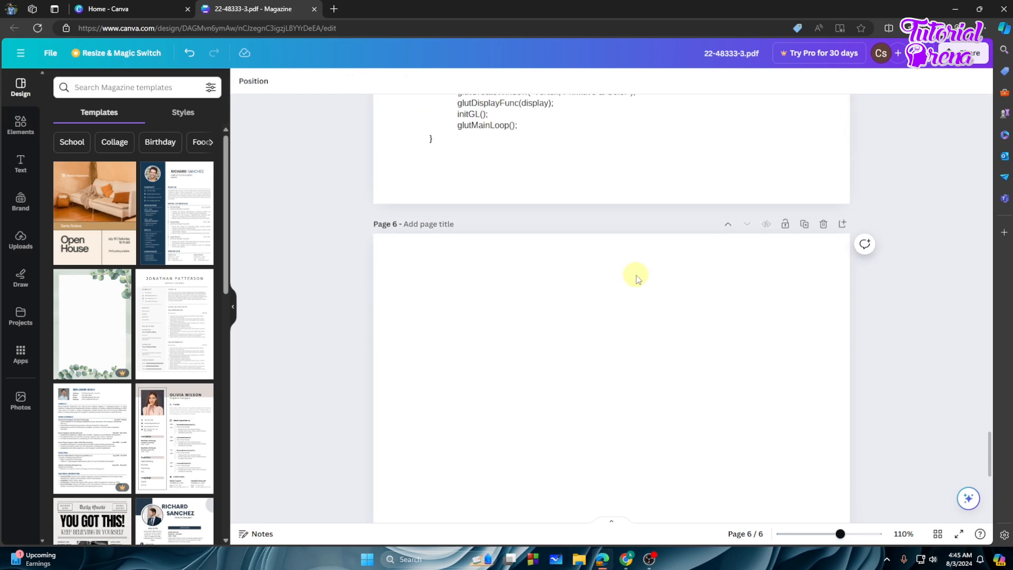
scroll(636, 278, "down", 7)
scroll(699, 371, "up", 2)
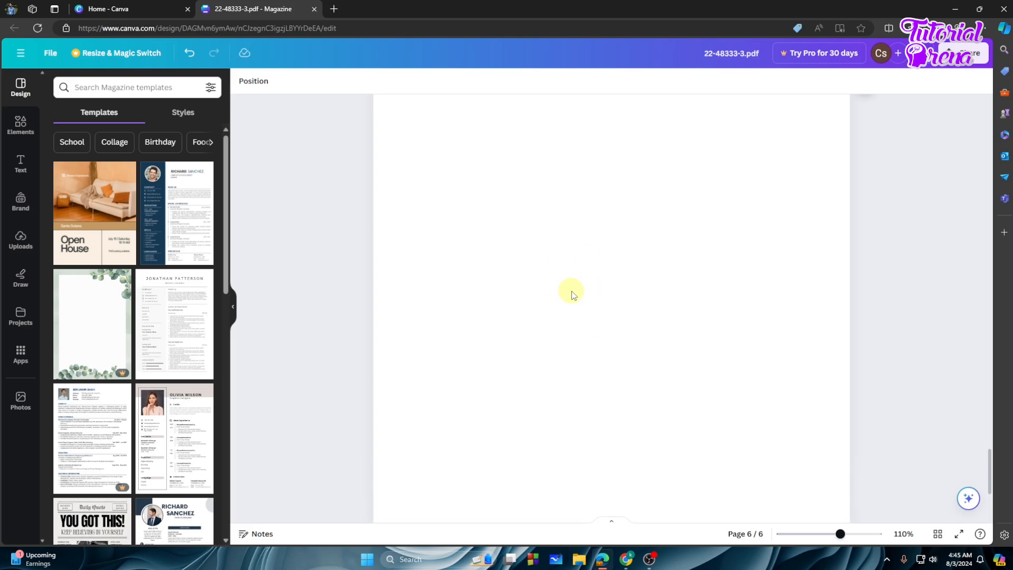
scroll(554, 279, "up", 2)
scroll(671, 296, "up", 1)
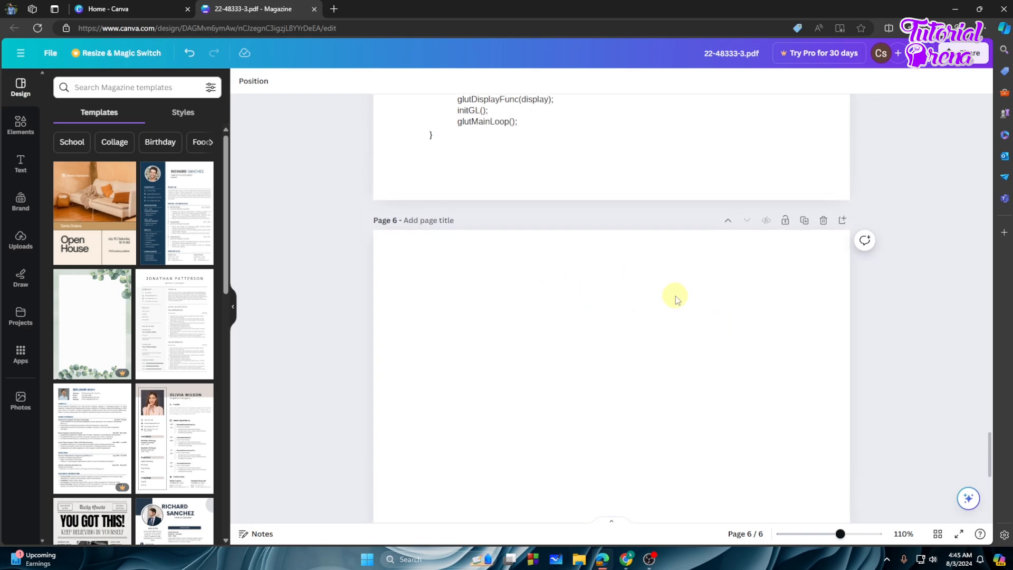
scroll(751, 274, "up", 2)
scroll(660, 244, "down", 2)
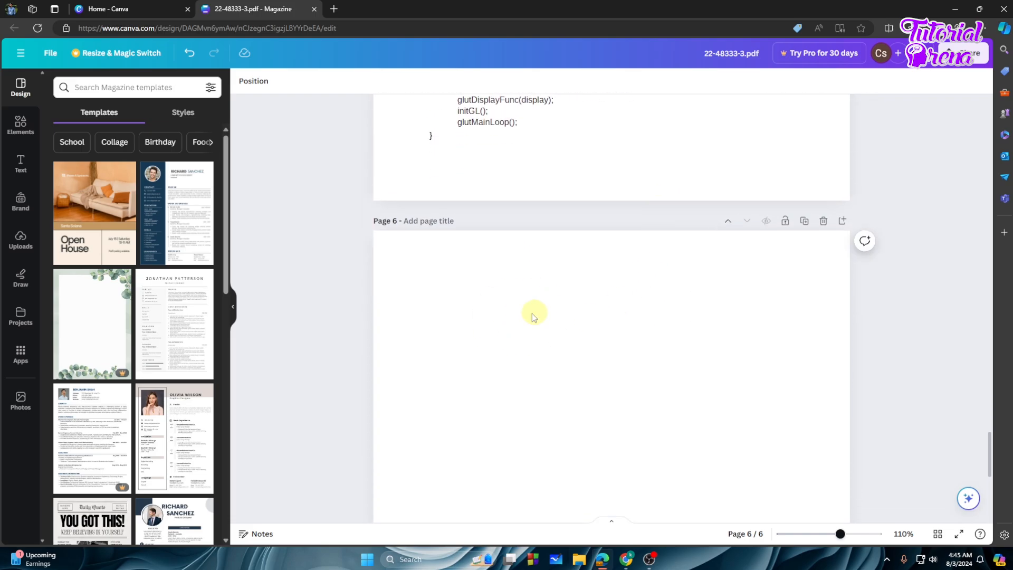
left_click(822, 221)
- Delete the '//white 1st line' and '//white 2nd line' long-line comments
scroll(693, 302, "up", 8)
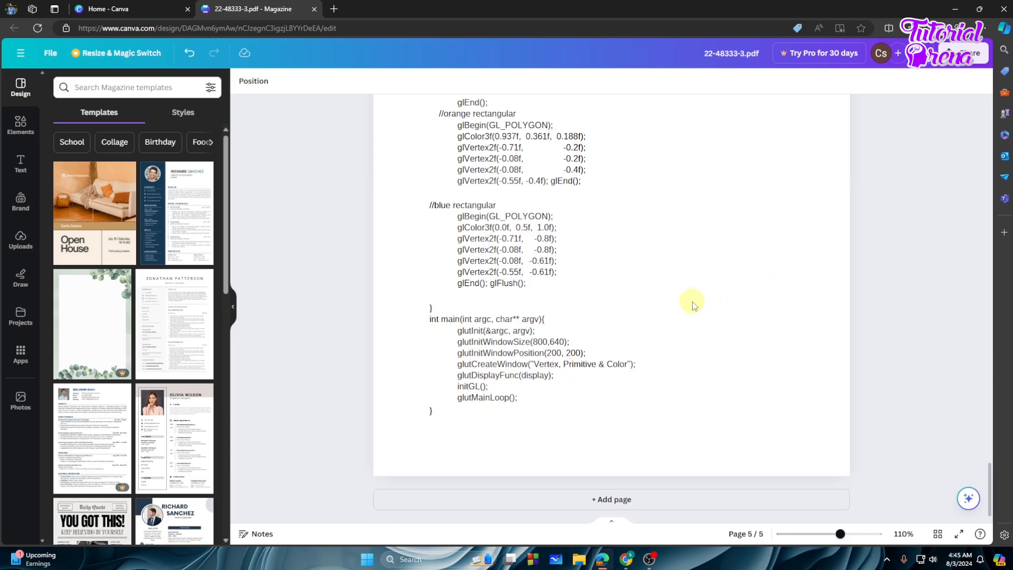
scroll(708, 317, "up", 10)
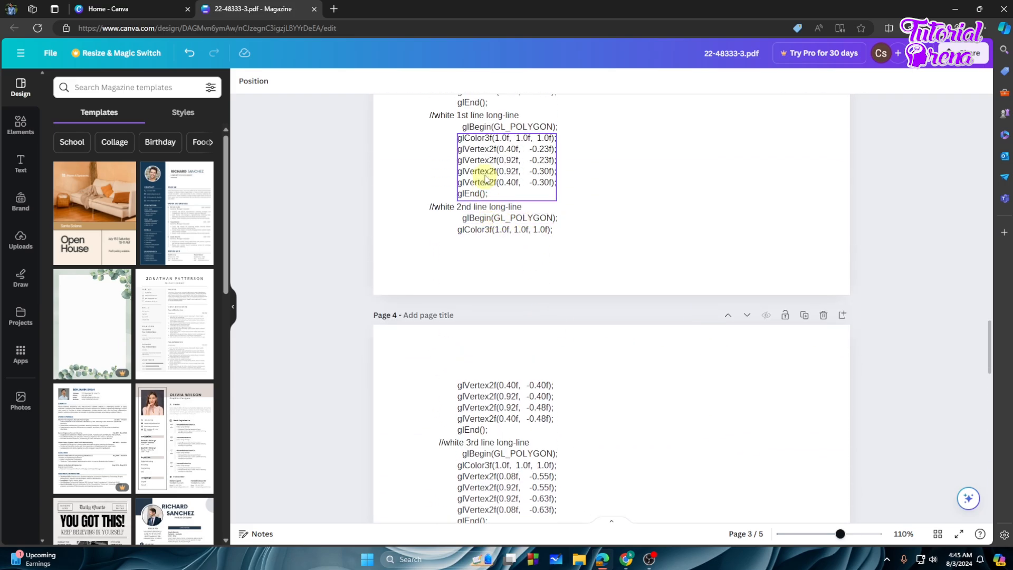
left_click(488, 207)
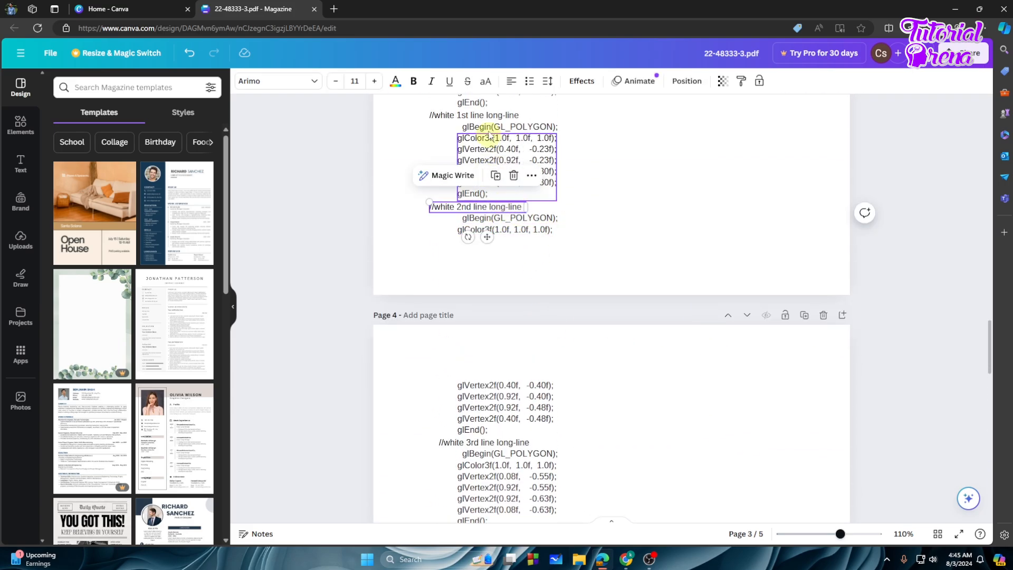
key("Delete")
left_click(472, 115)
key("Delete")
- Delete page 1 with the #include code, leaving four pages
scroll(552, 216, "up", 10)
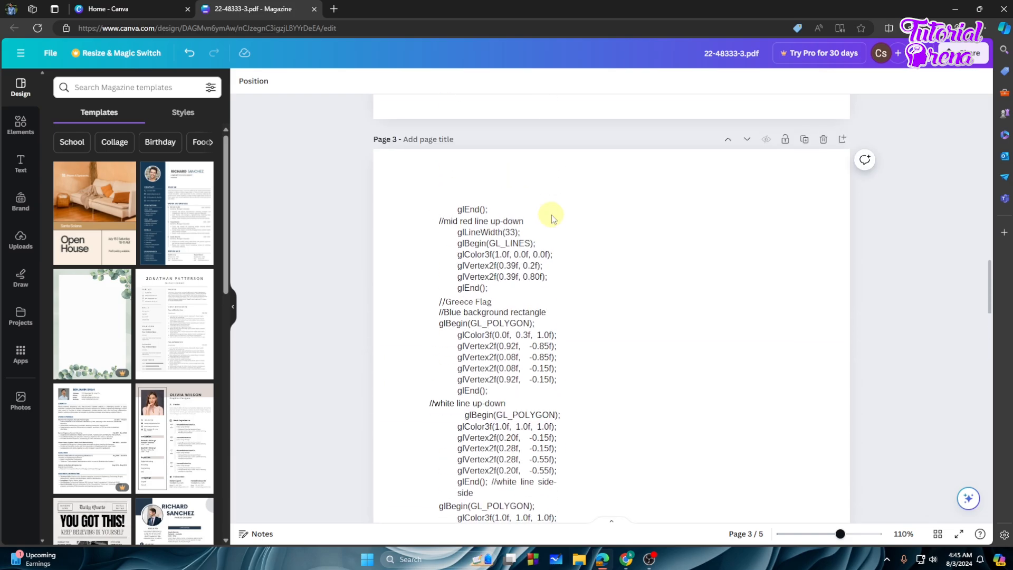
scroll(552, 214, "up", 12)
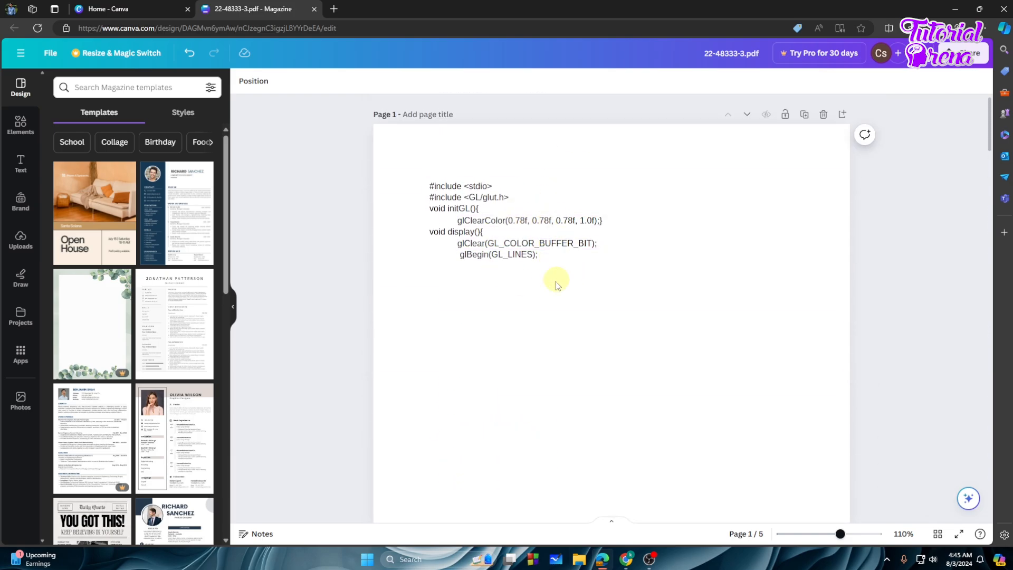
left_click(825, 120)
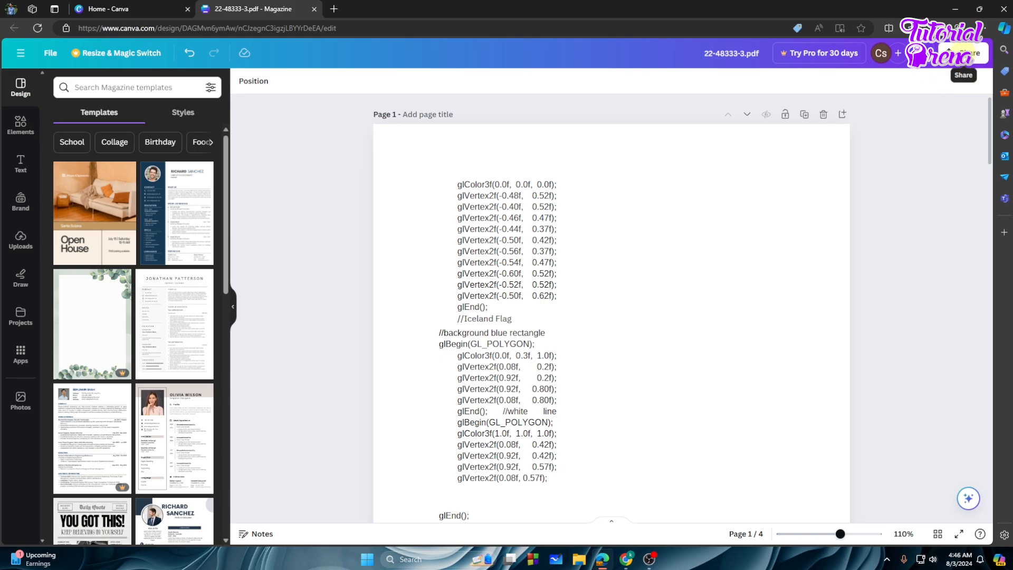
left_click(963, 53)
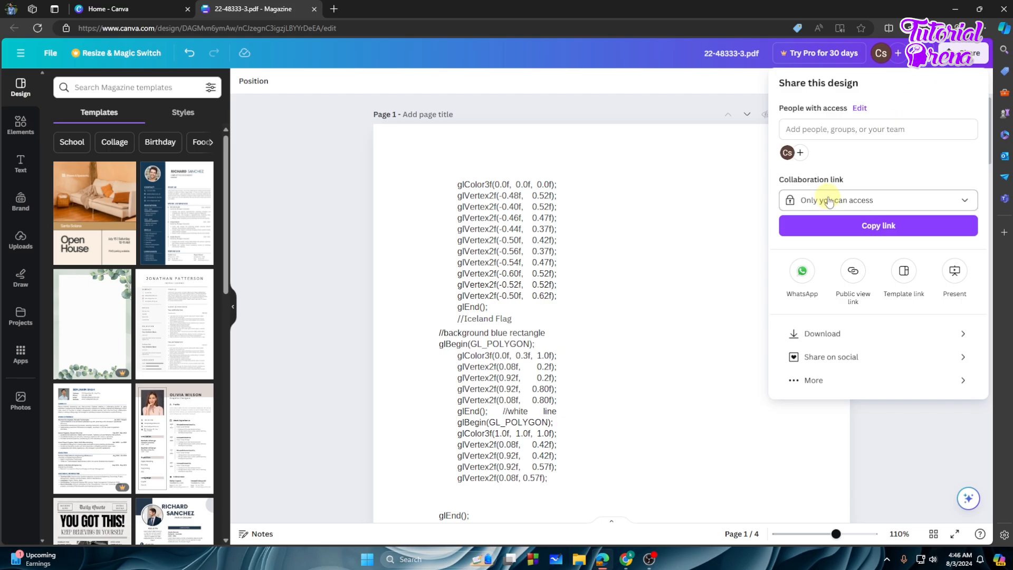
- Download 22-48333-3.pdf as PDF Standard with all 4 pages included
left_click(828, 334)
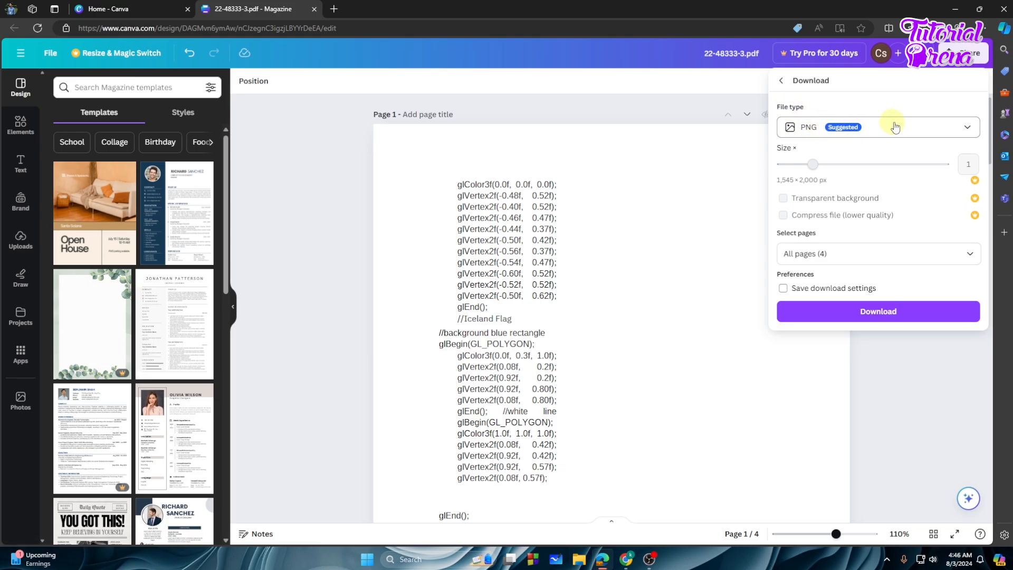
left_click(968, 129)
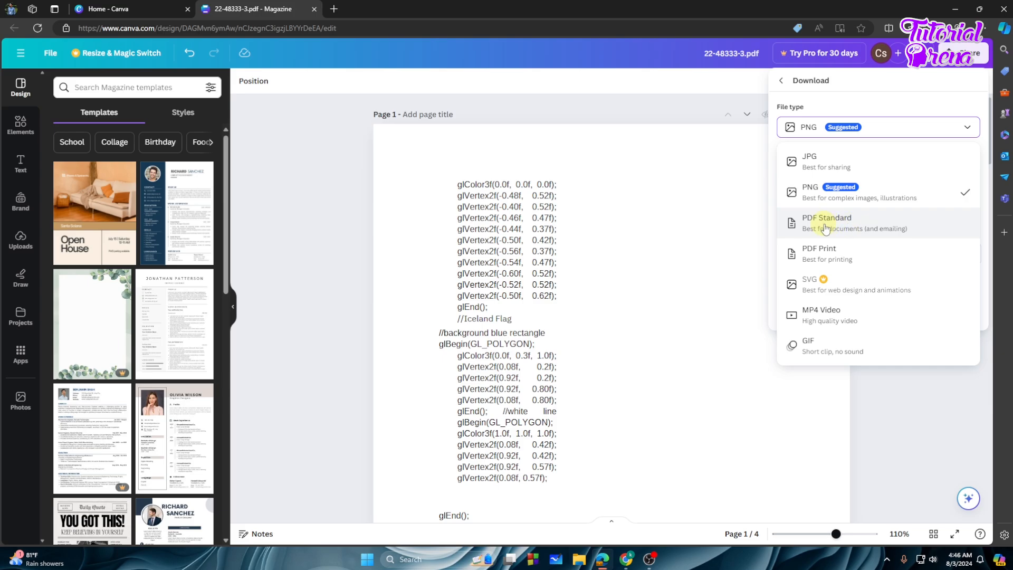
left_click(870, 225)
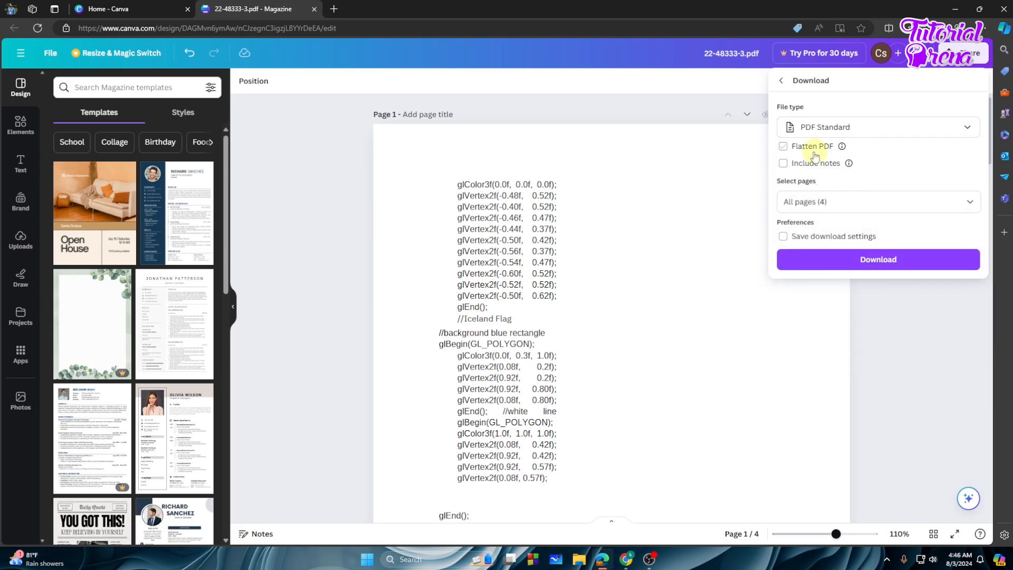
mouse_move(843, 148)
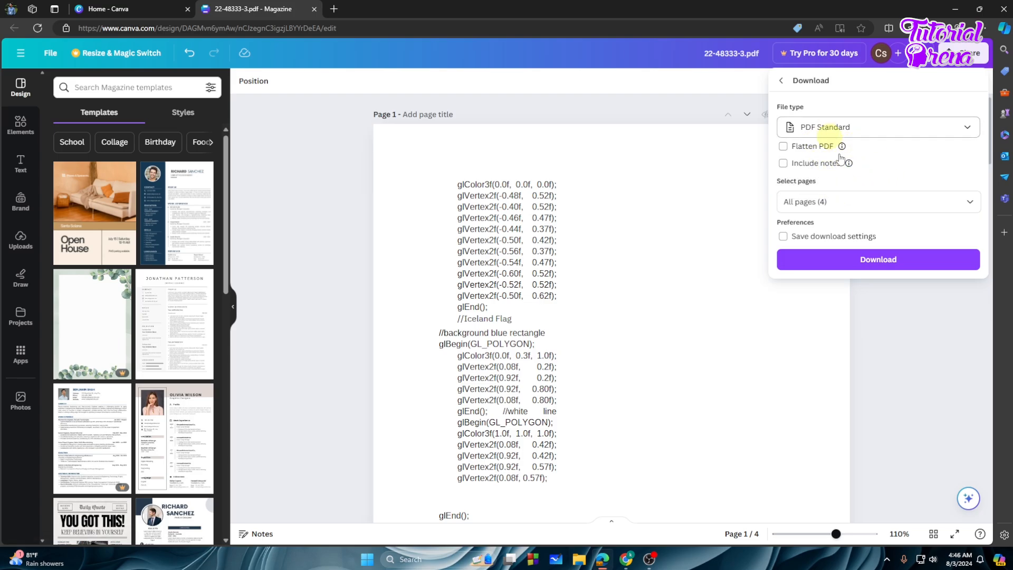
left_click(879, 201)
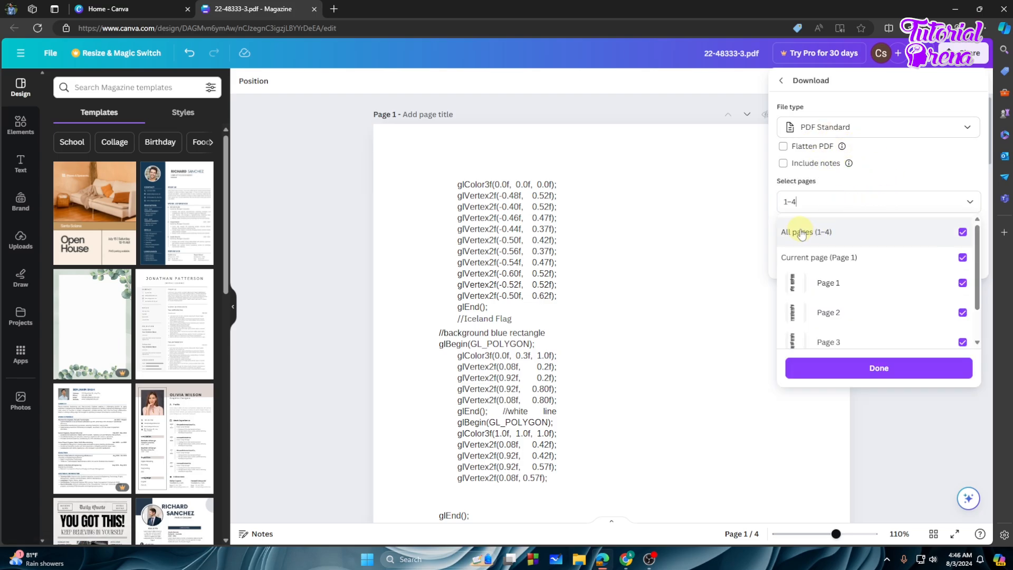
scroll(863, 325, "down", 2)
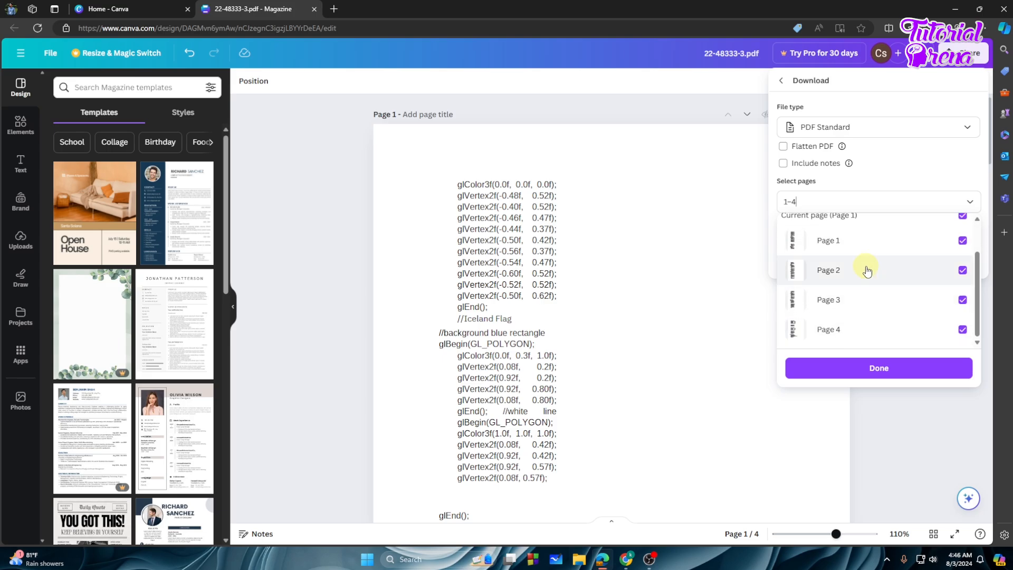
scroll(867, 267, "up", 2)
left_click(897, 179)
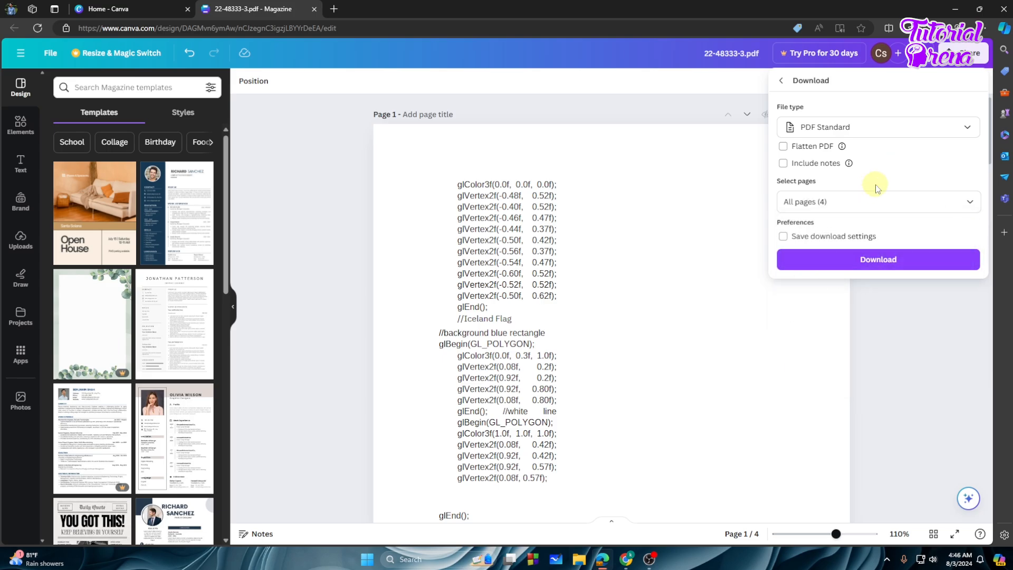
left_click(863, 261)
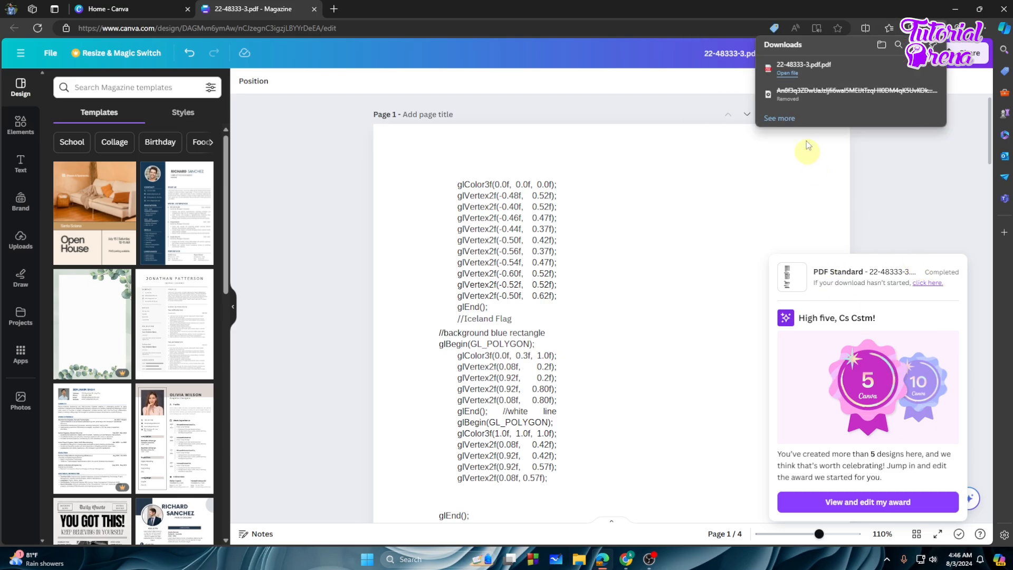
- Open 22-48333-3.pdf in Edge, scroll through its four pages, then return to Canva
left_click(795, 76)
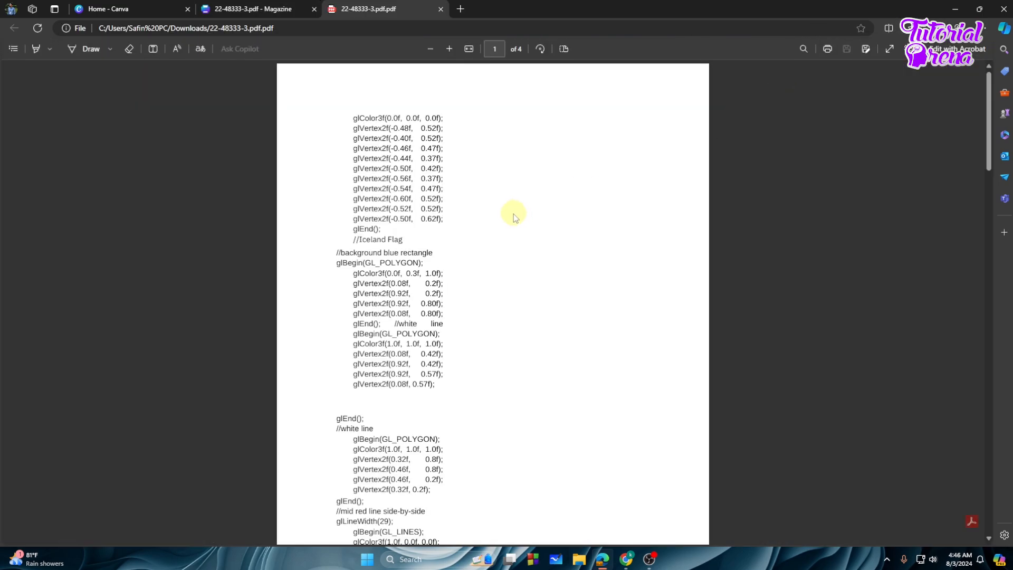
scroll(517, 213, "down", 2)
scroll(517, 214, "down", 20)
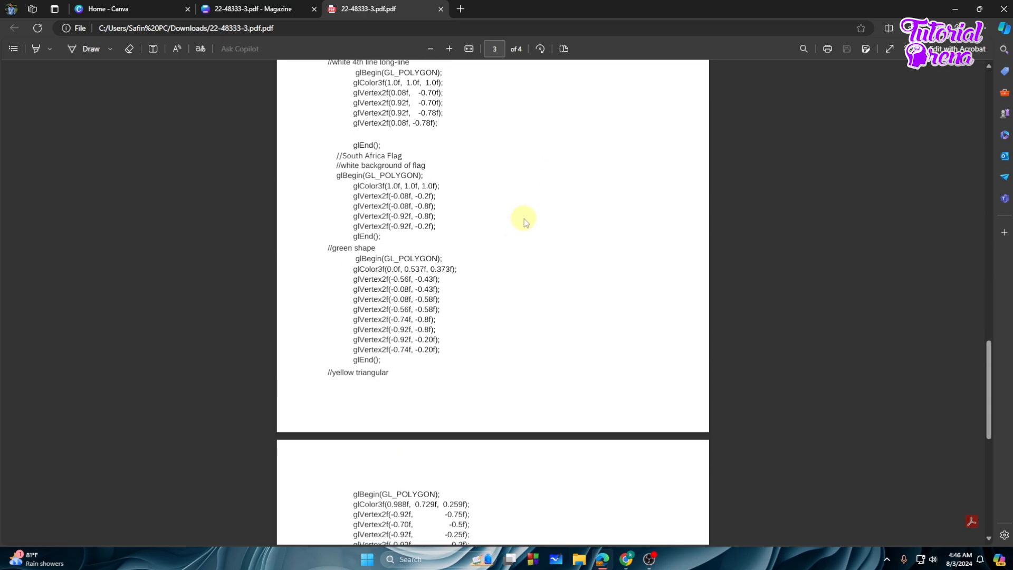
scroll(524, 222, "down", 5)
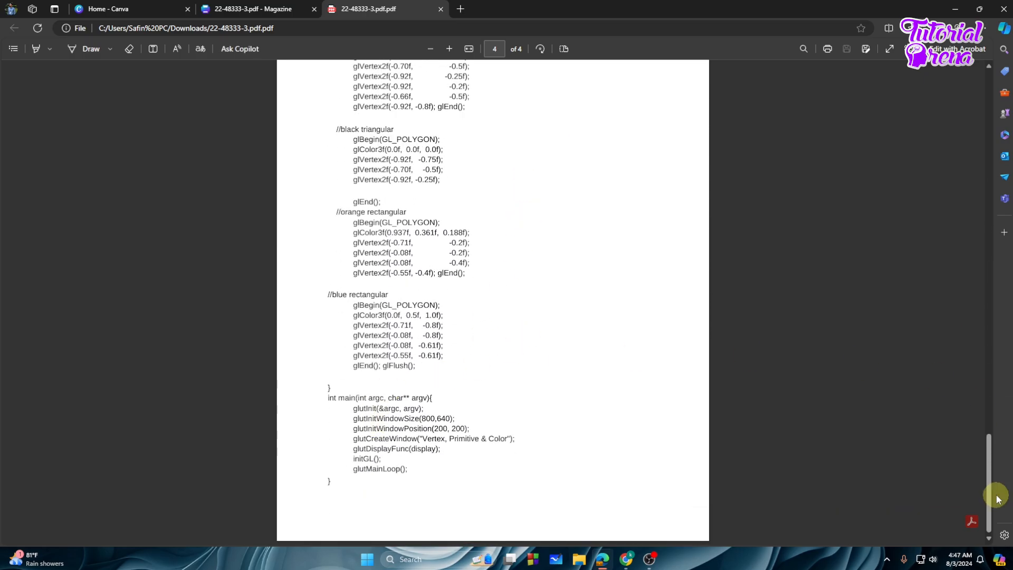
left_click_drag(992, 485, 989, 113)
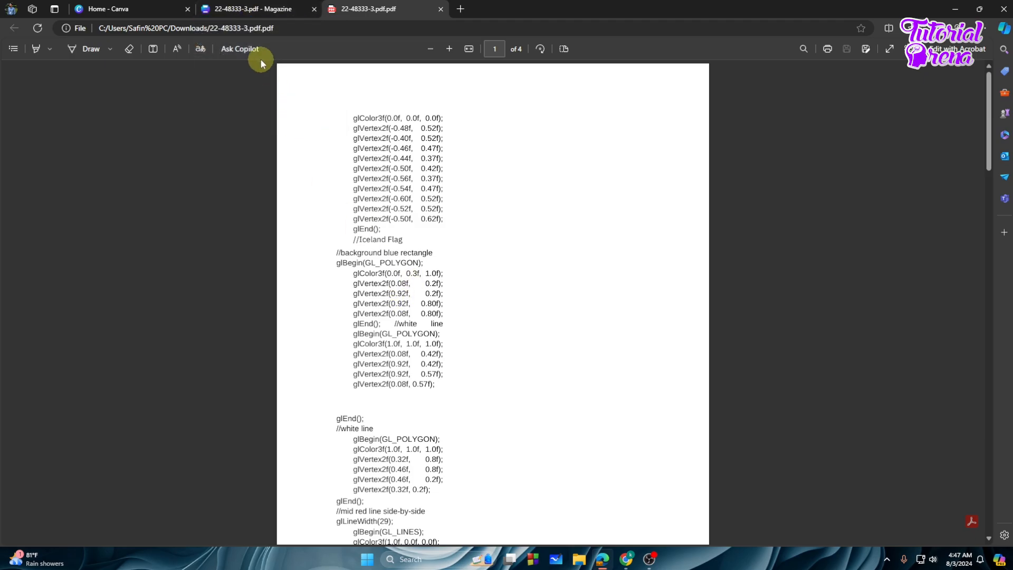
left_click(255, 9)
- Close the download award popup and Canva Pro trial offer, then compare with the PDF tab
left_click(932, 98)
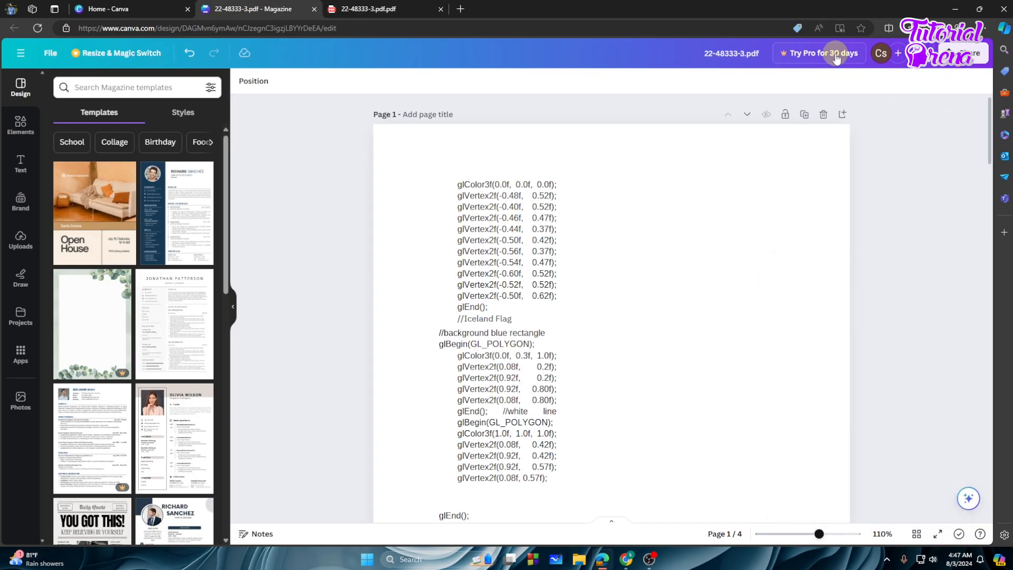
left_click(797, 55)
left_click(757, 143)
left_click(409, 4)
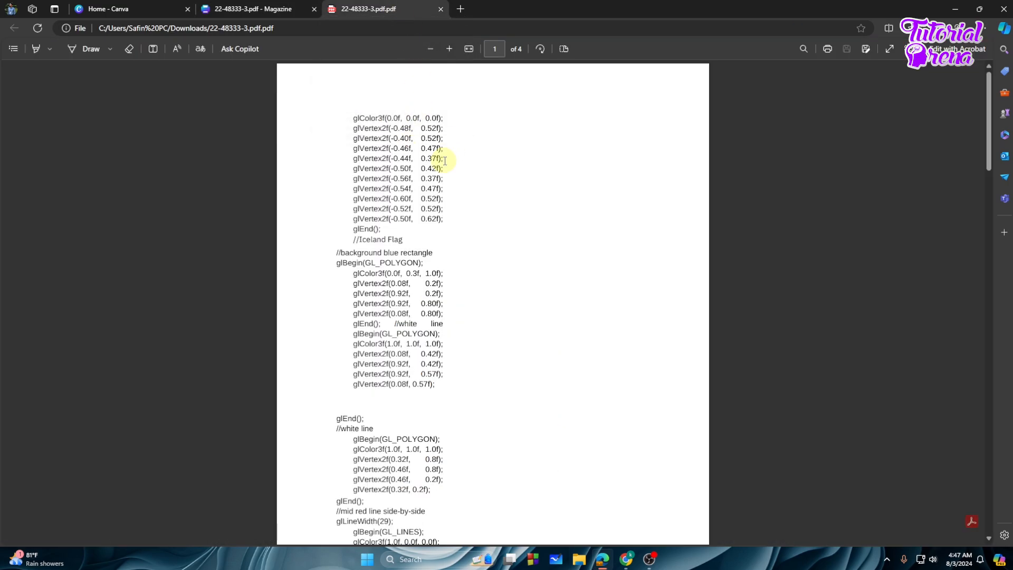
left_click(252, 9)
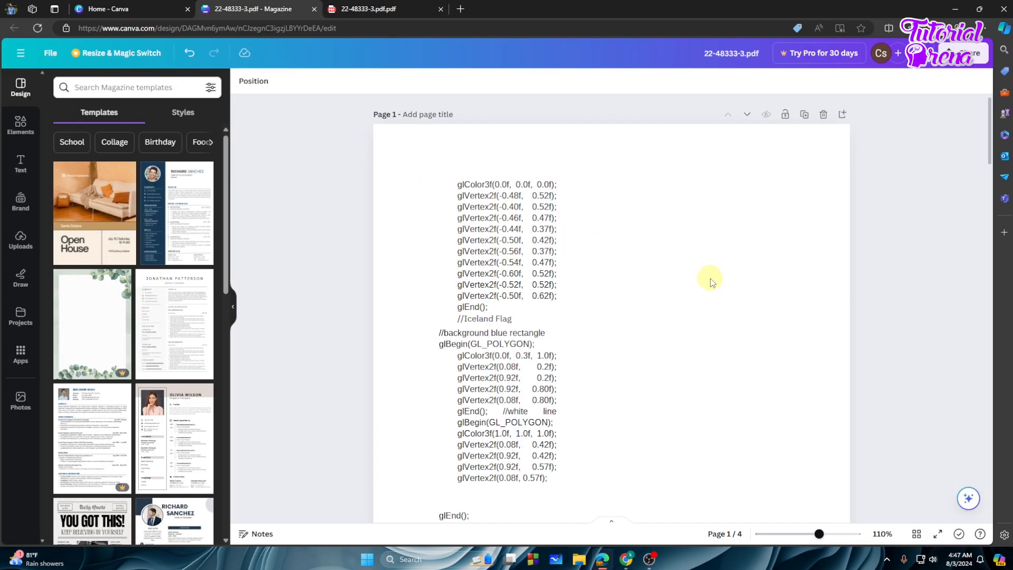